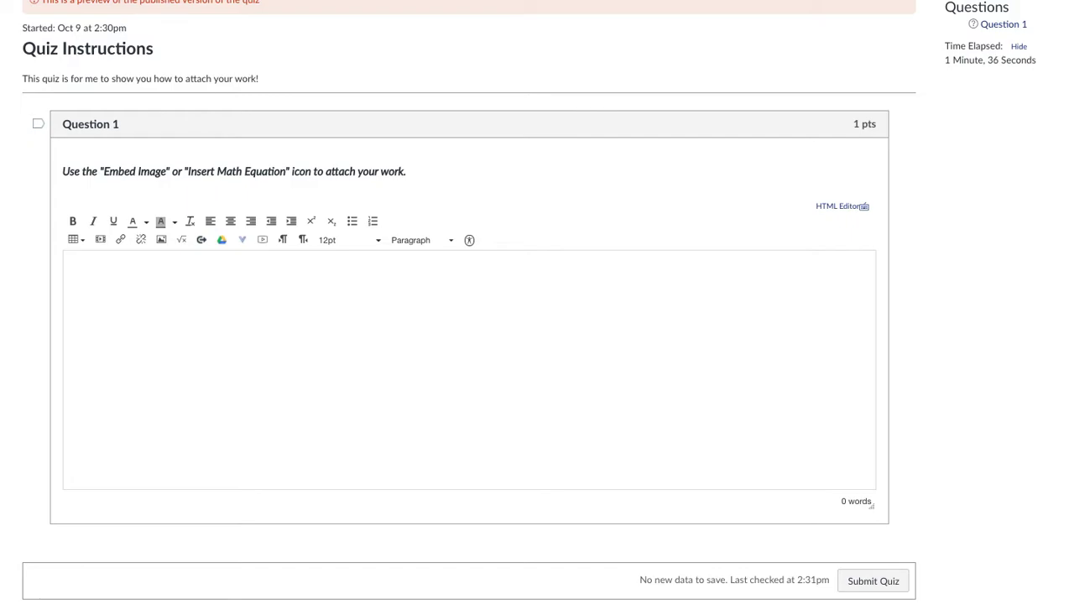
Step: Enter "I factored the equation." as the opening line of the Question 1 answer
{"action": "left_click", "coordinate": [398, 288]}
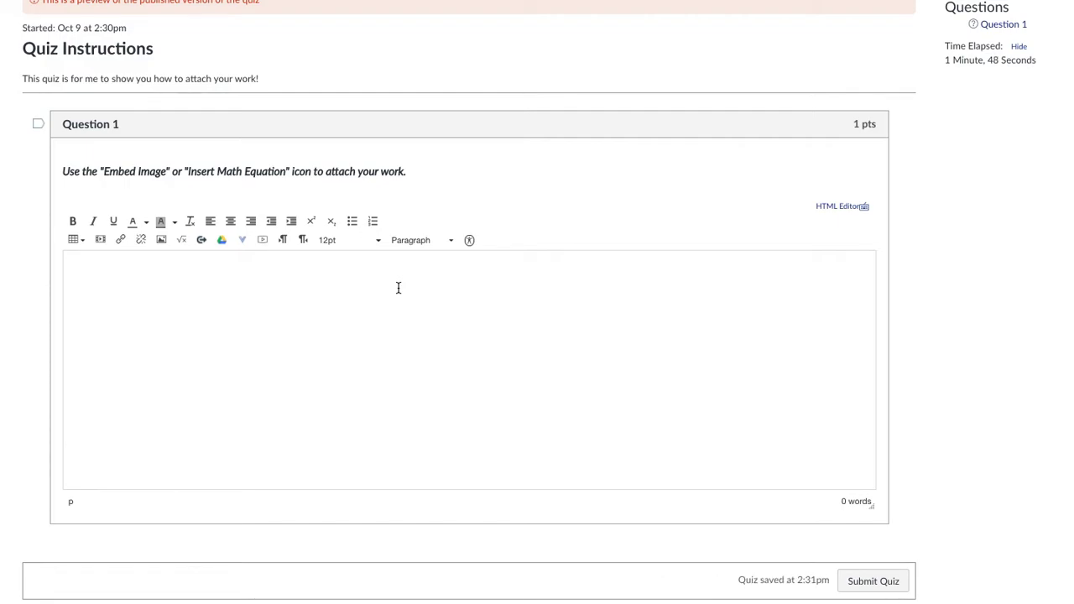
{"action": "type", "text": "I fact"}
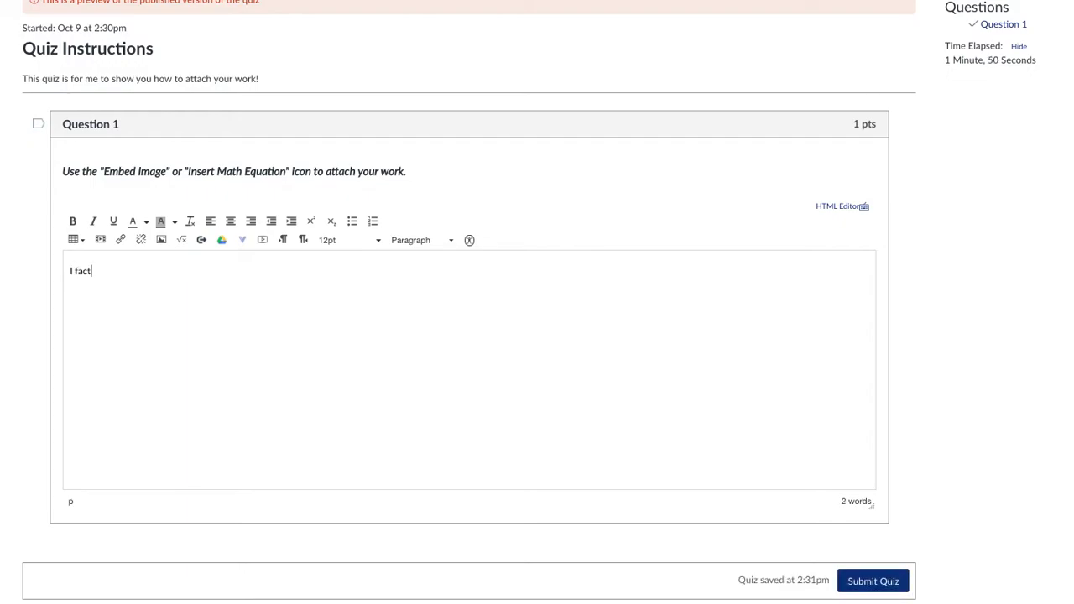
{"action": "type", "text": "ored the equation."}
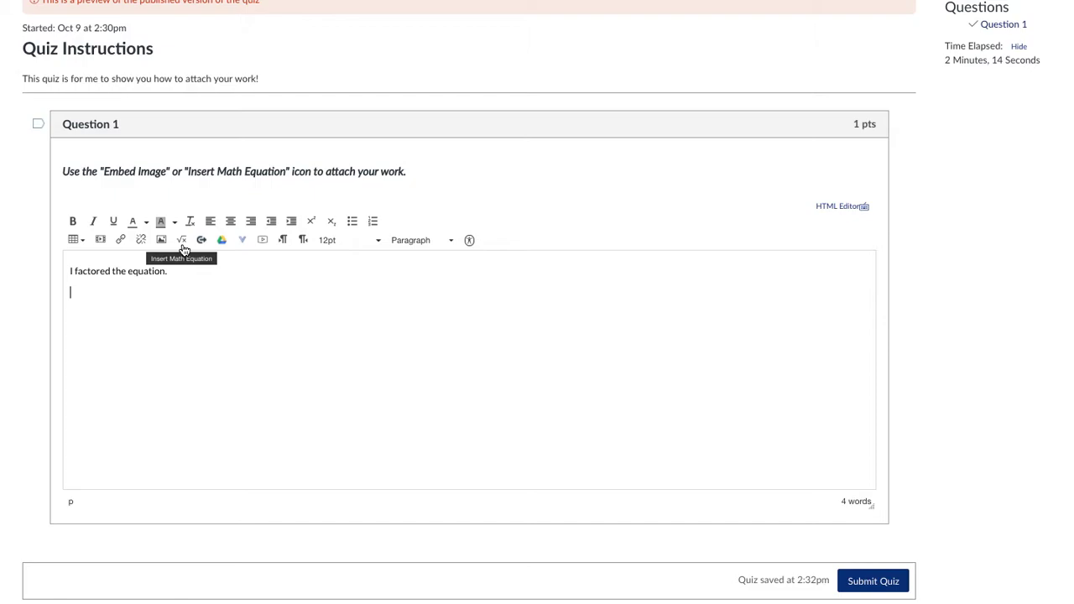
Step: Insert the math equation x^3 + x^2 + x + 1 below the sentence in the answer
{"action": "left_click", "coordinate": [182, 242]}
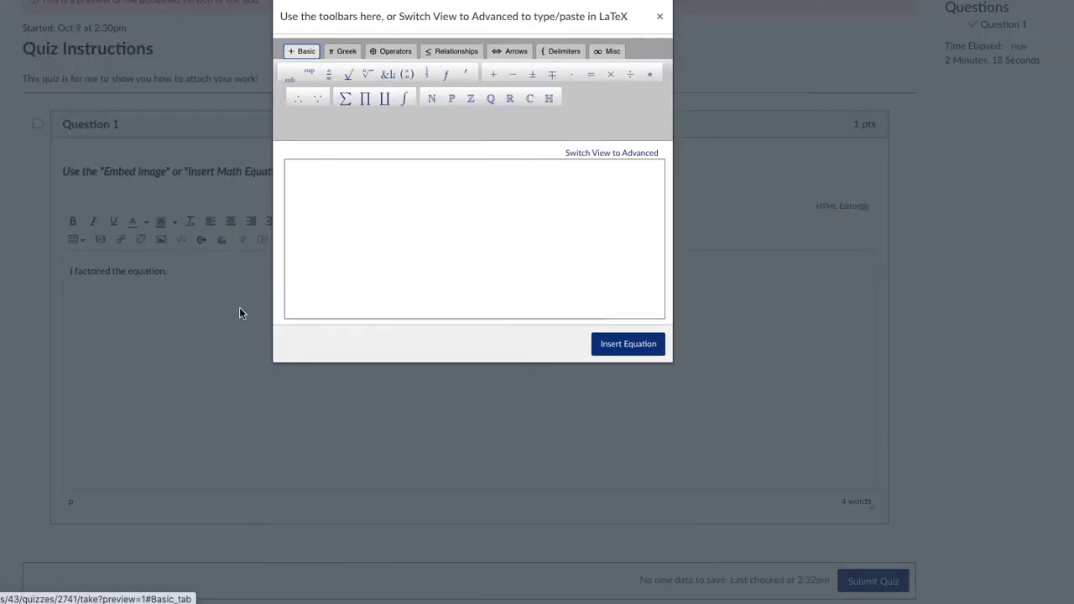
{"action": "left_click", "coordinate": [358, 302]}
{"action": "type", "text": "x^3"}
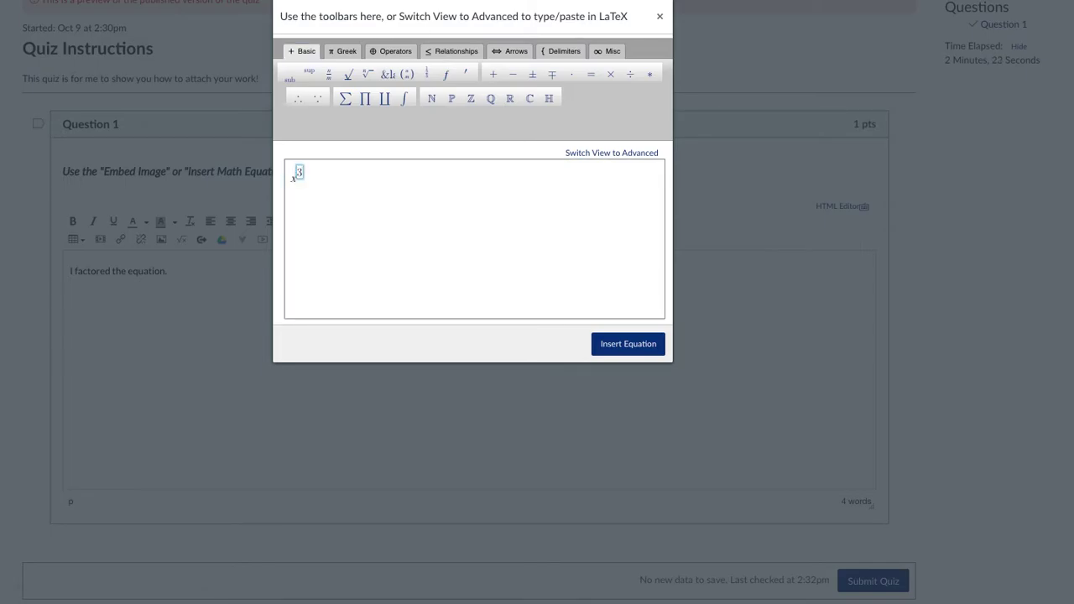
{"action": "key", "text": "Right"}
{"action": "type", "text": "+x^2"}
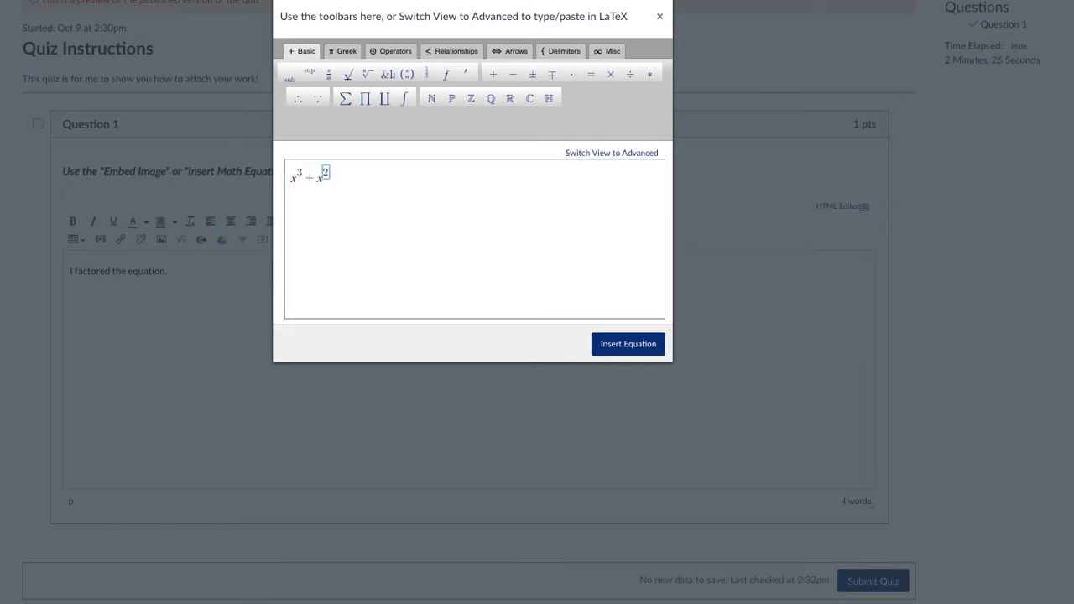
{"action": "key", "text": "Right"}
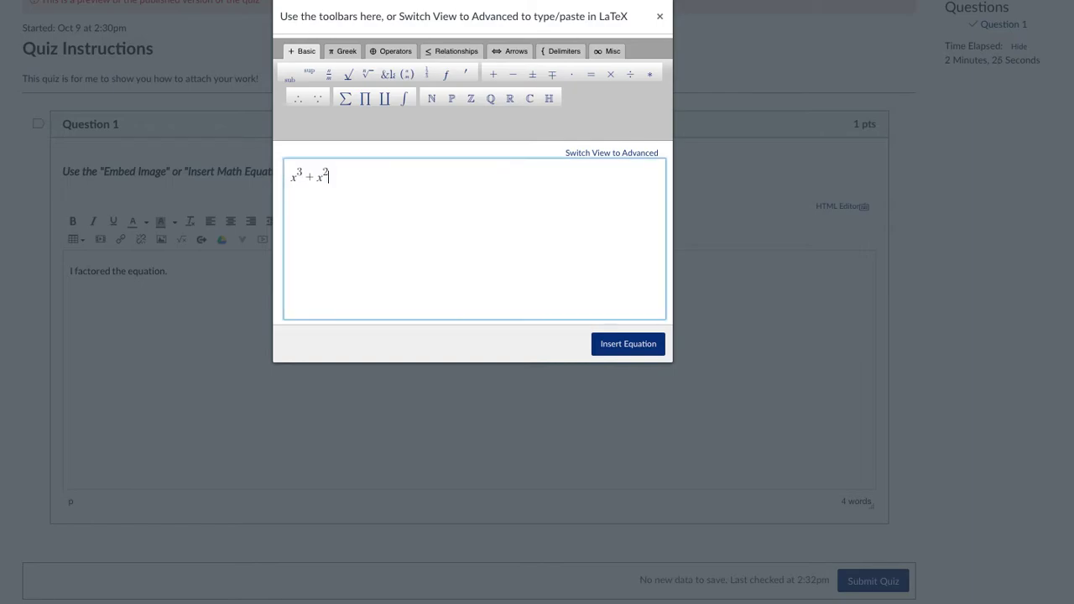
{"action": "type", "text": "+x+1"}
{"action": "left_click", "coordinate": [657, 348]}
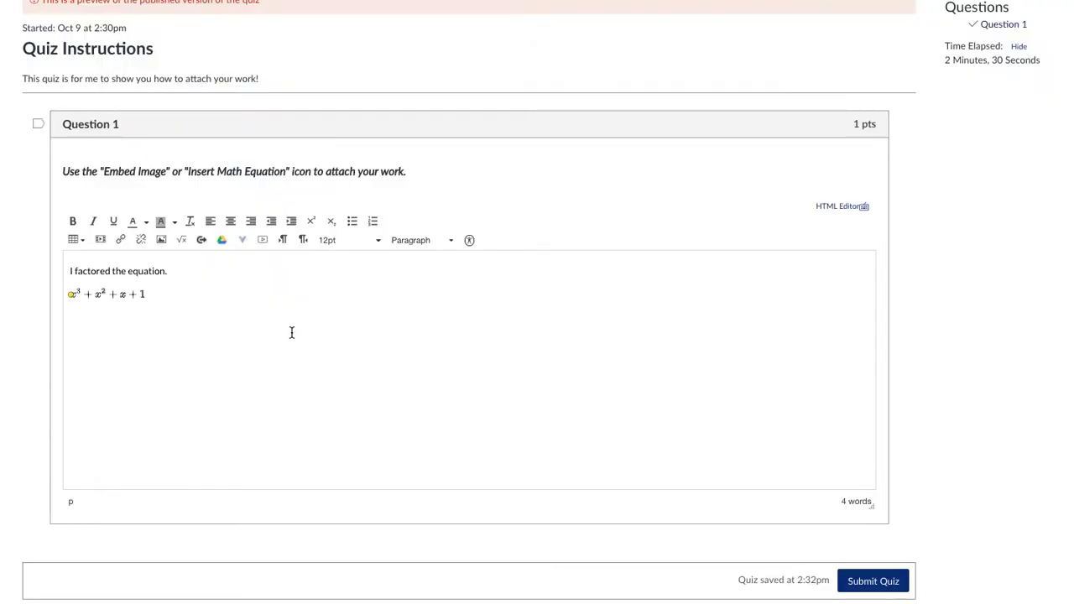
Step: Insert a second math equation, (x+1)(x+3)(x+1), below the first one
{"action": "left_click", "coordinate": [181, 240]}
{"action": "type", "text": "(x+"}
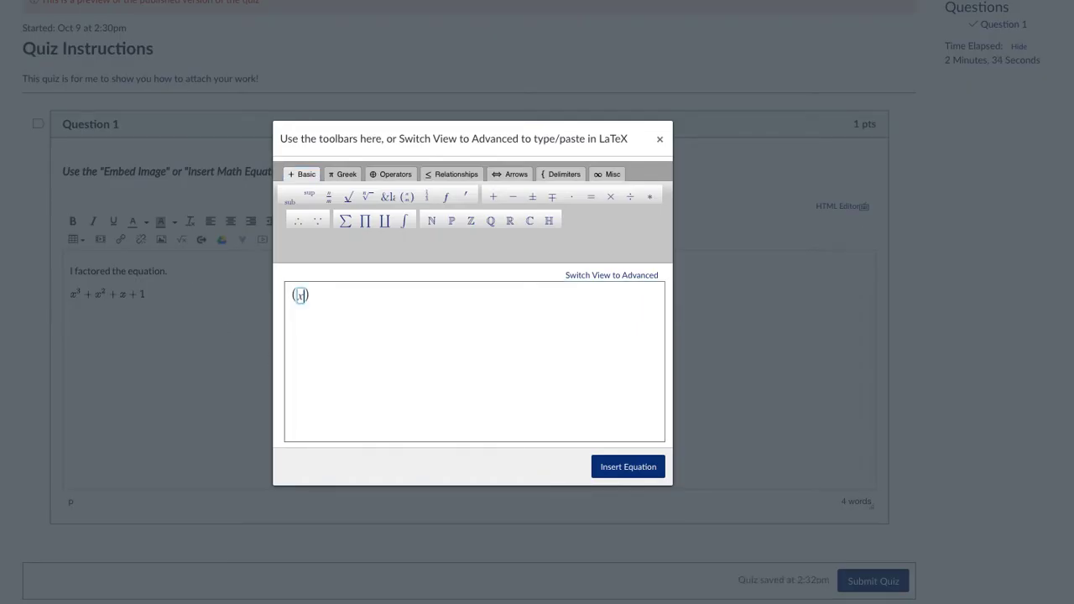
{"action": "type", "text": "1)(x"}
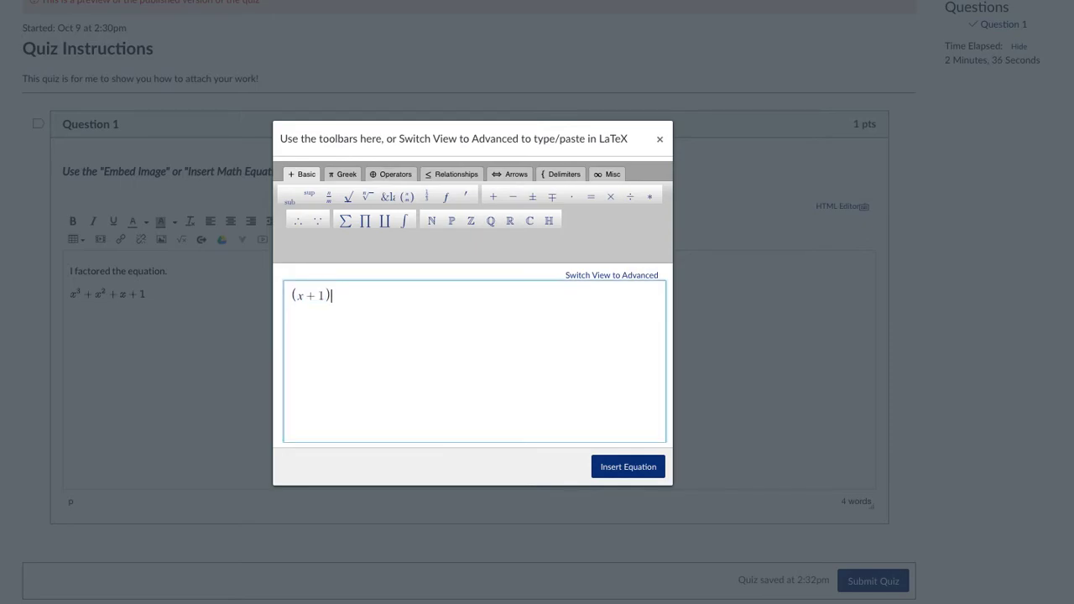
{"action": "type", "text": "+3)(x"}
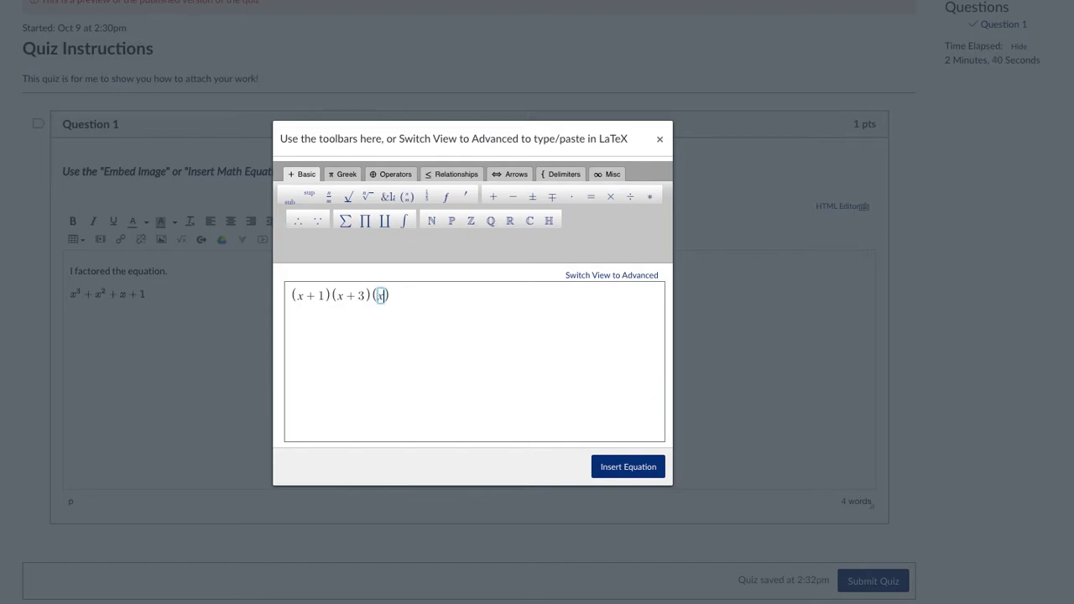
{"action": "type", "text": "+1"}
{"action": "left_click", "coordinate": [628, 466]}
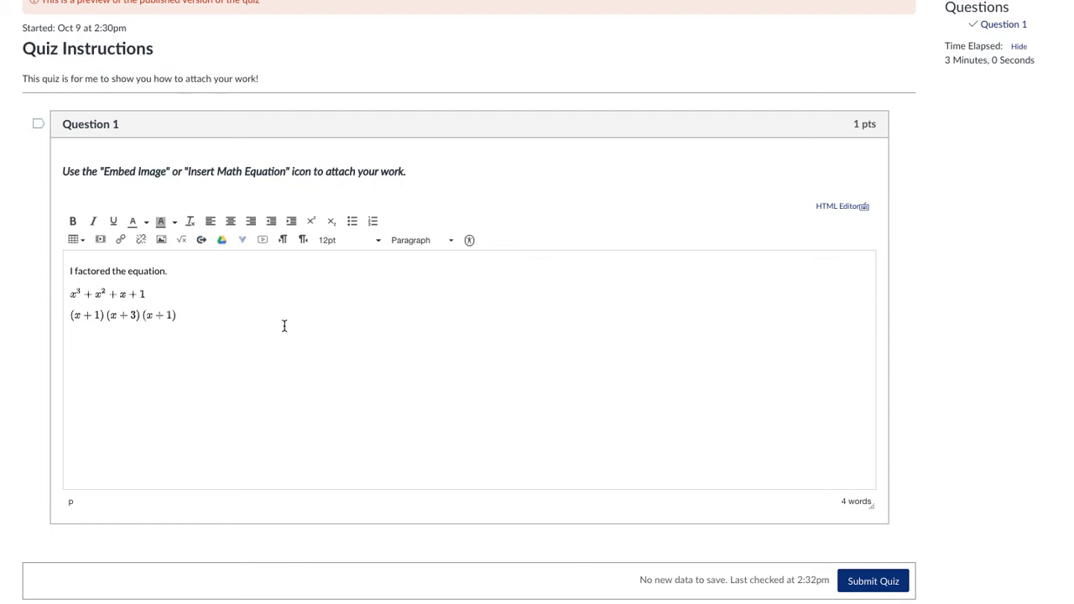
Step: On a new line below the equations, begin embedding an image from Canvas and choose the My files folder
{"action": "key", "text": "Return"}
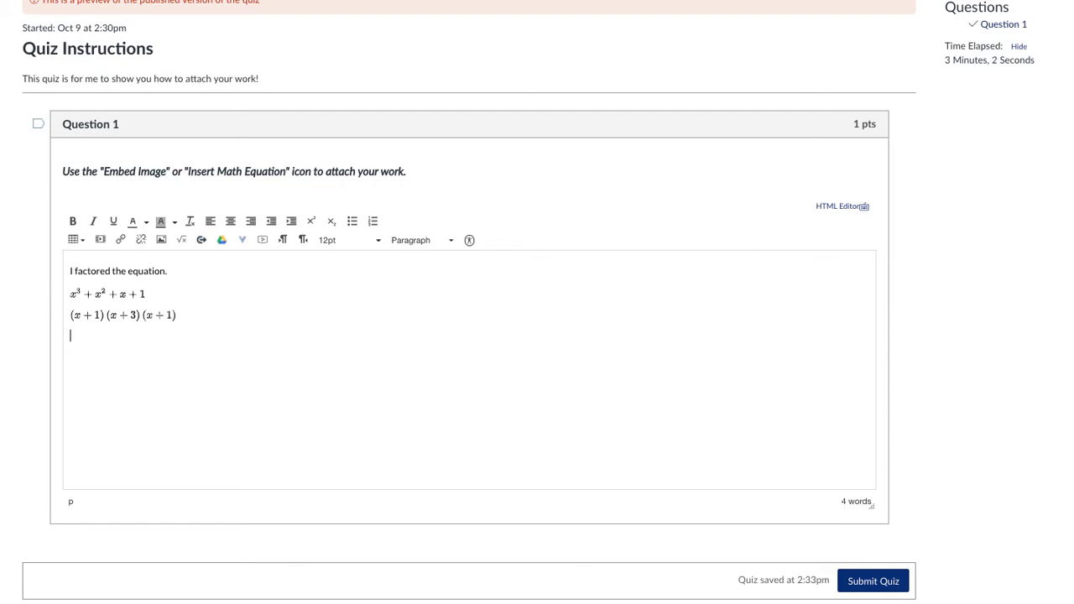
{"action": "left_click", "coordinate": [162, 246]}
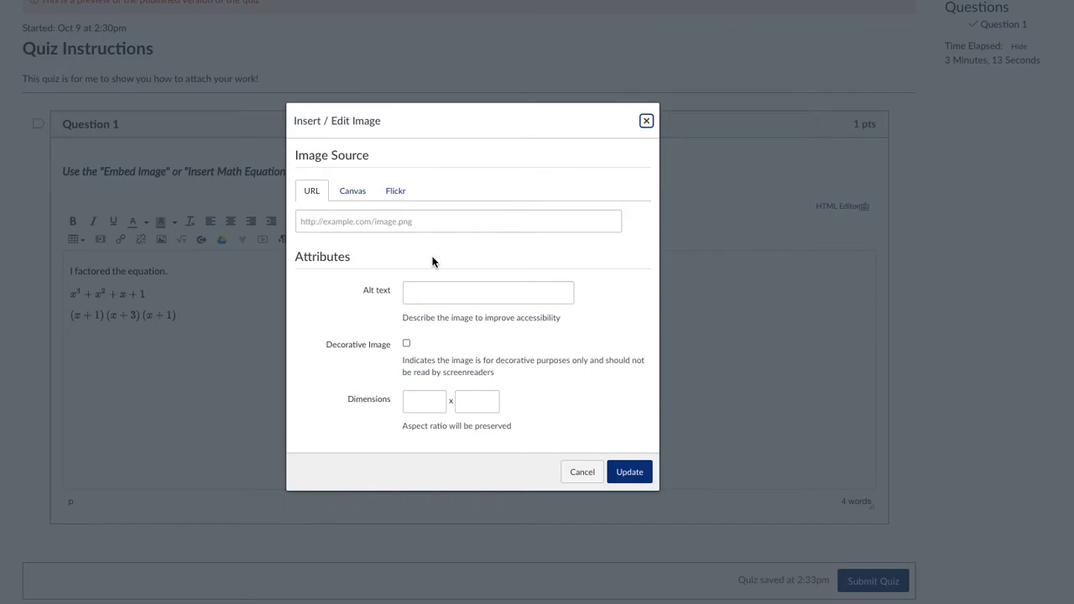
{"action": "left_click", "coordinate": [353, 196]}
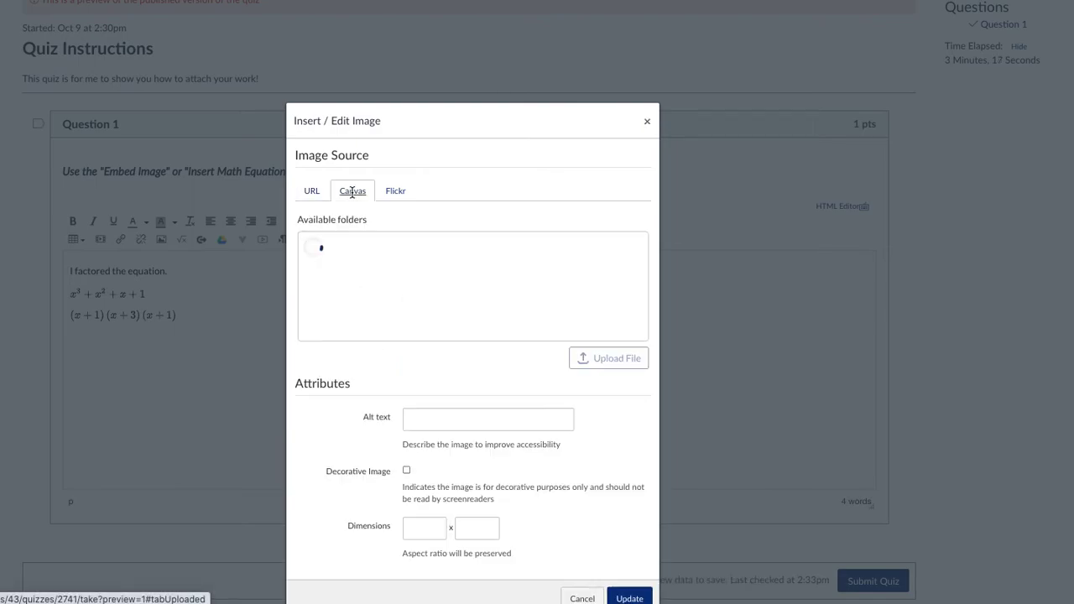
{"action": "left_click", "coordinate": [327, 250]}
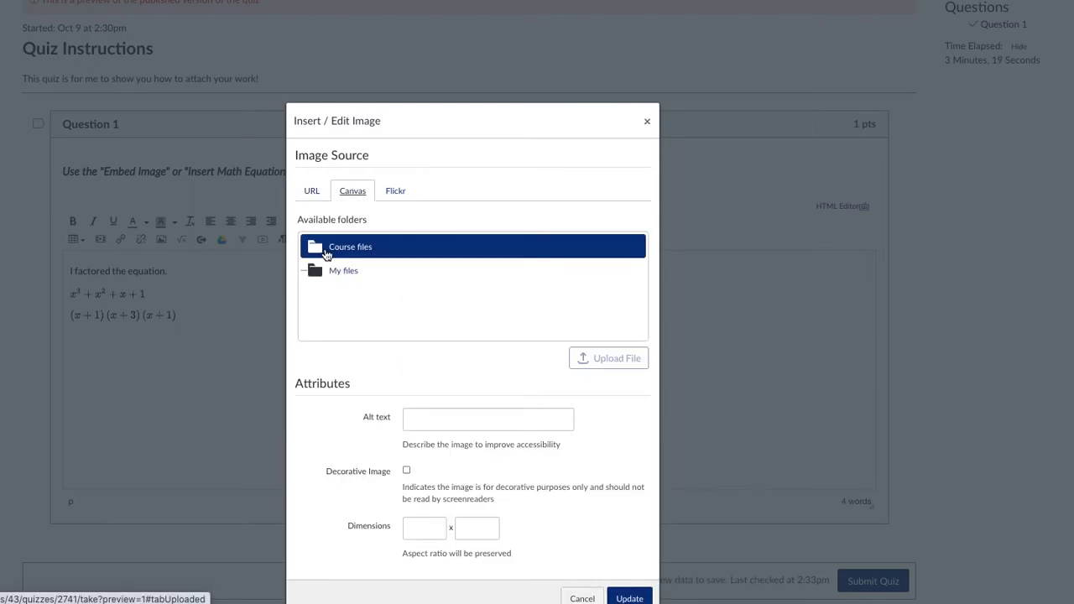
{"action": "left_click", "coordinate": [326, 273]}
{"action": "left_click", "coordinate": [324, 252]}
{"action": "left_click", "coordinate": [336, 274]}
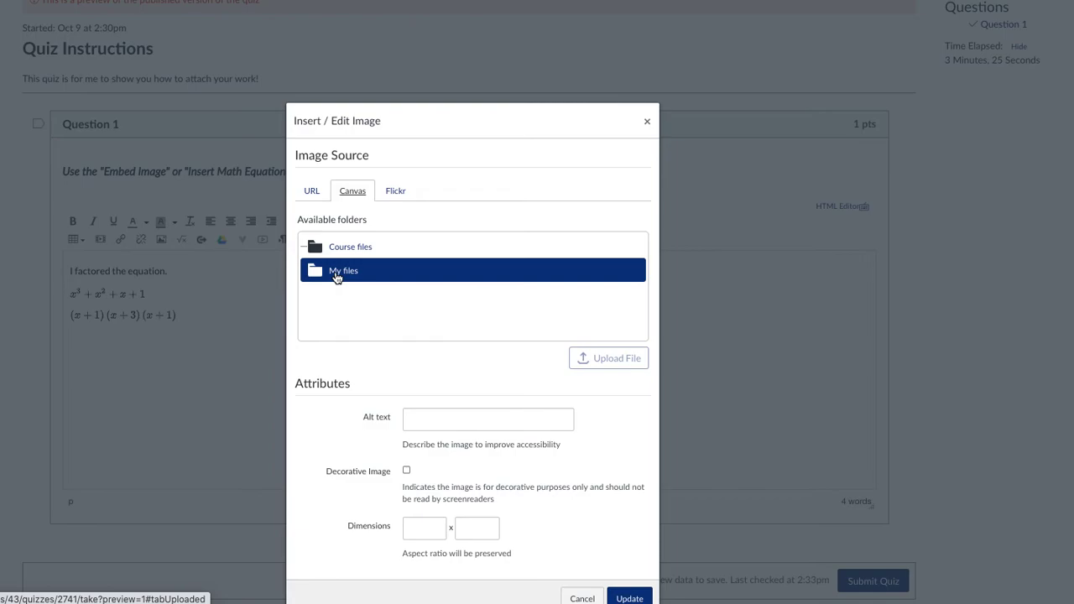
{"action": "left_click", "coordinate": [336, 277]}
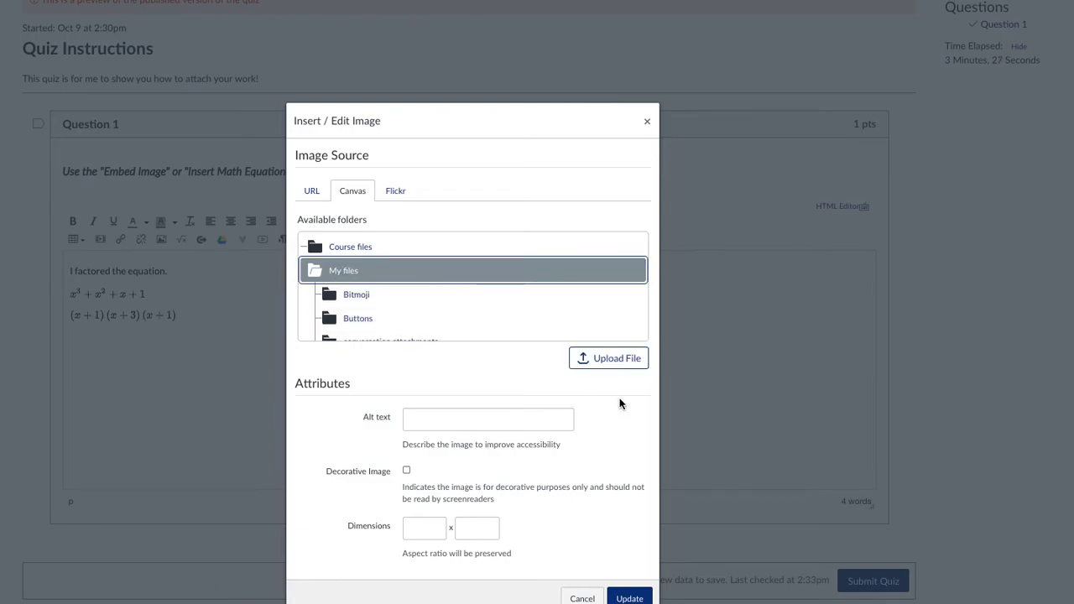
Step: Upload the image Algebra 2 Fall 2019-71 from the Desktop to the chosen folder
{"action": "left_click", "coordinate": [618, 359]}
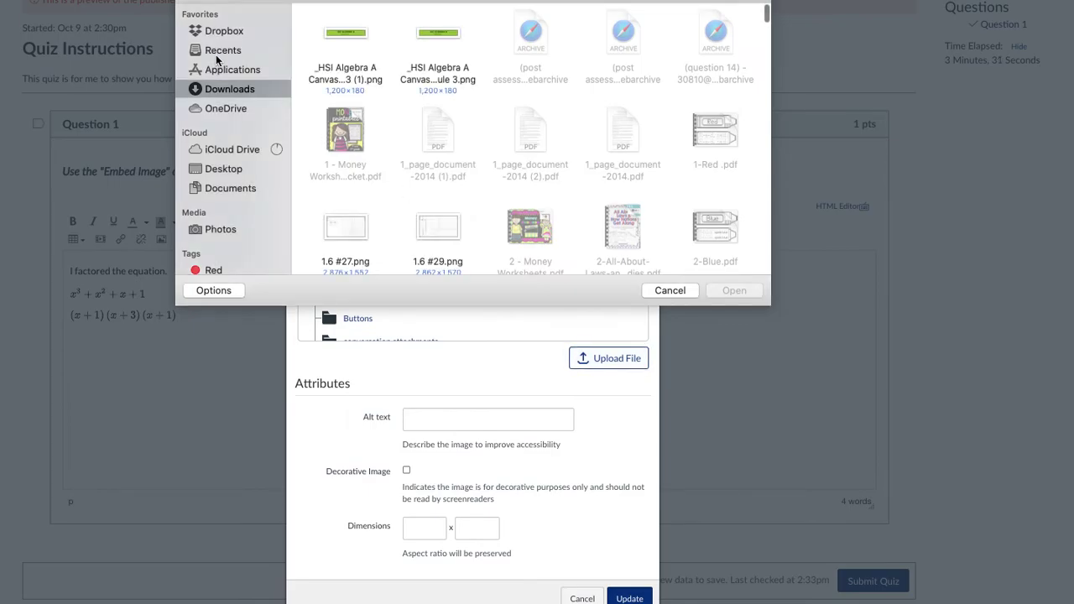
{"action": "left_click", "coordinate": [218, 171]}
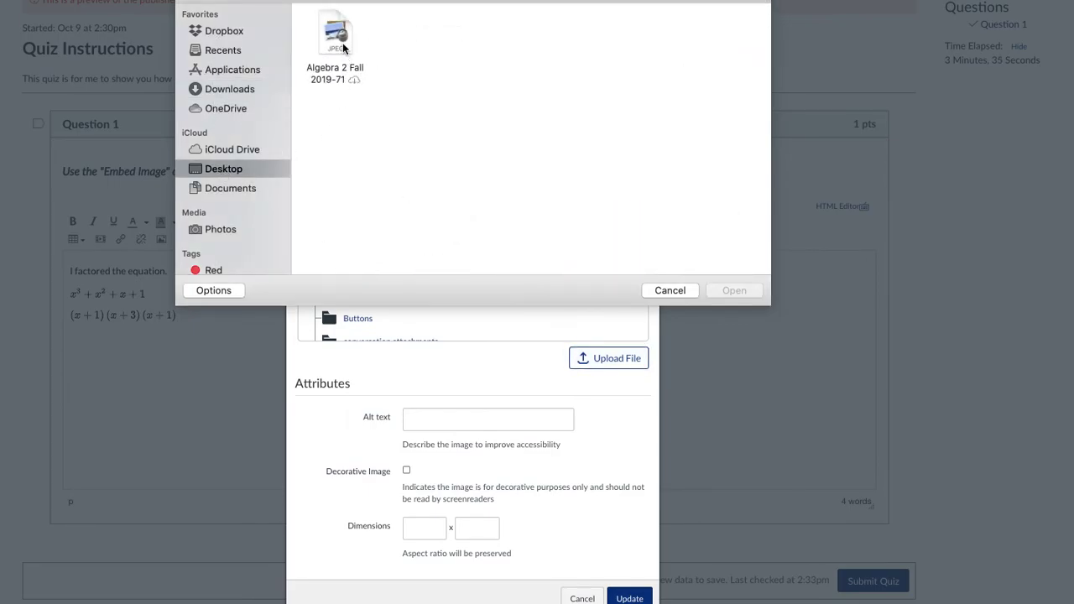
{"action": "left_click", "coordinate": [340, 42]}
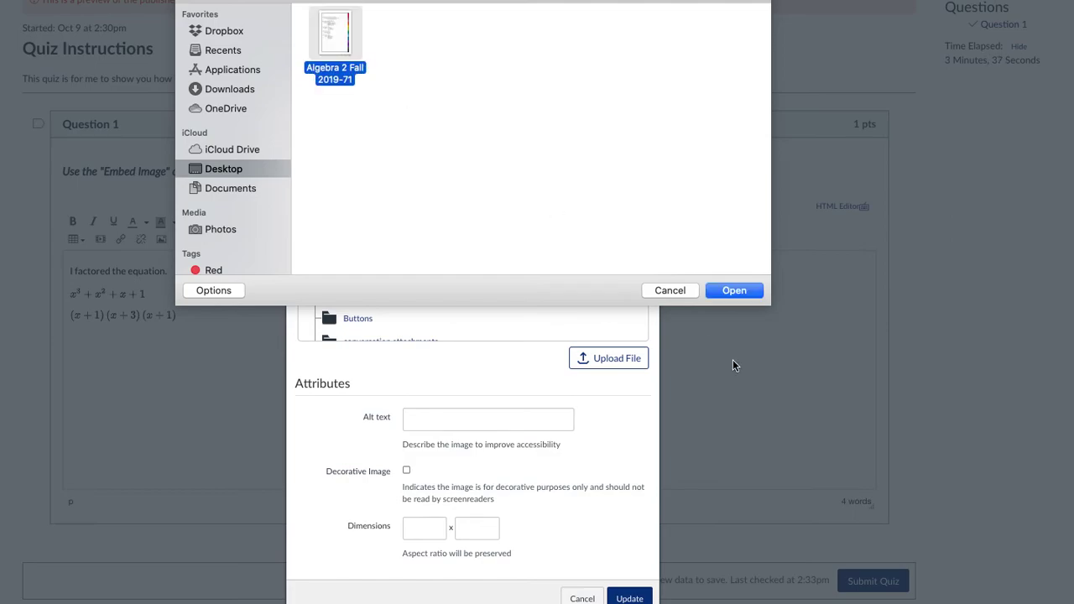
{"action": "left_click", "coordinate": [739, 293]}
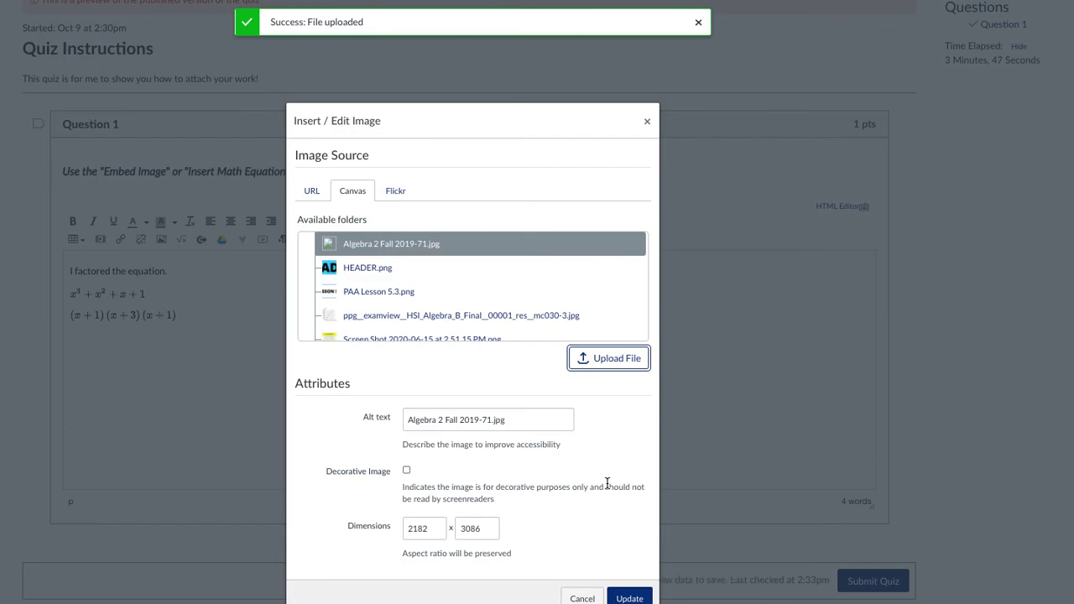
Step: Set the uploaded image's width to 600 and embed it in the answer
{"action": "left_click_drag", "start_coordinate": [430, 532], "coordinate": [402, 535]}
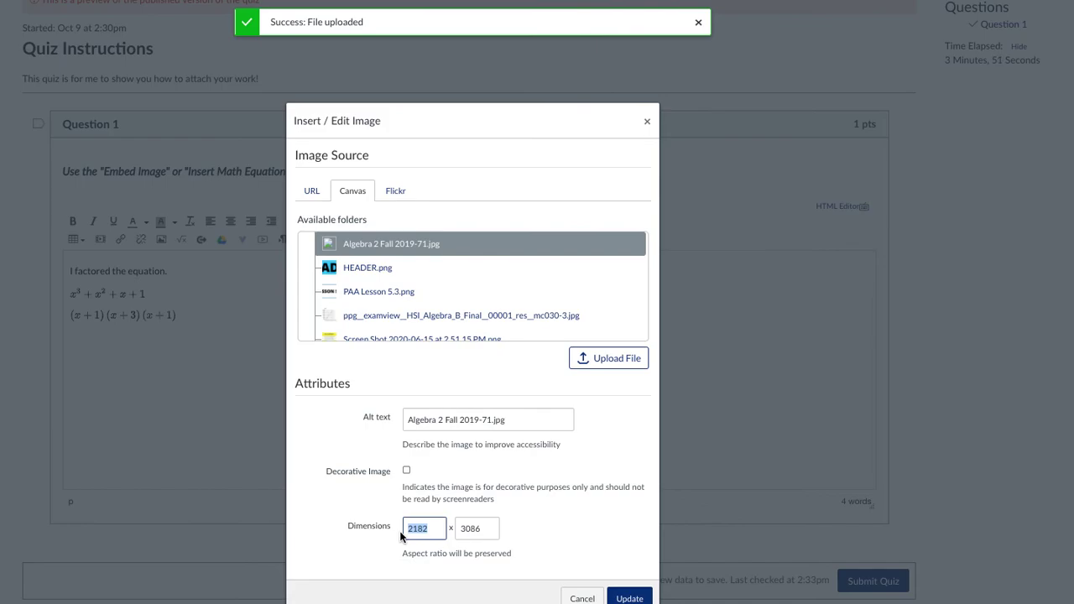
{"action": "type", "text": "600"}
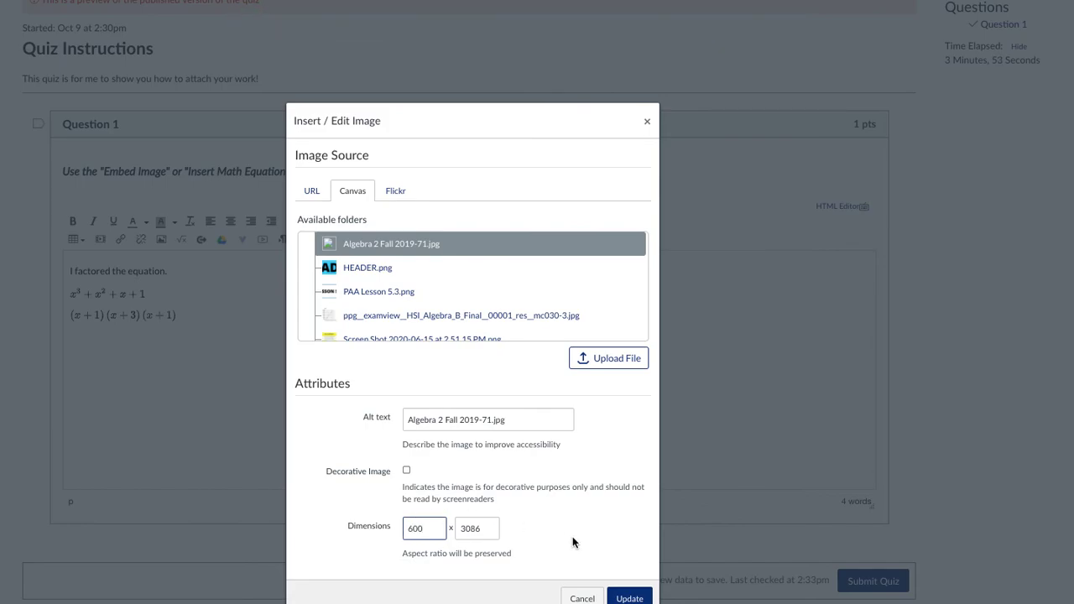
{"action": "left_click", "coordinate": [572, 542]}
{"action": "left_click", "coordinate": [629, 599]}
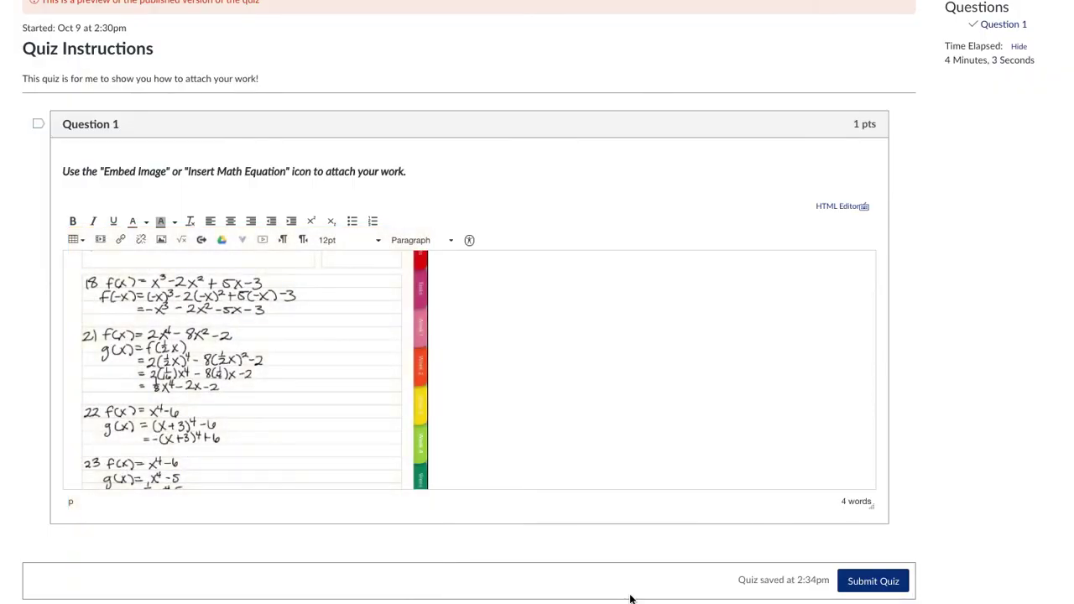
Step: Check the embedded work in the Question 1 answer from beginning to end and submit the quiz
{"action": "scroll", "coordinate": [547, 356], "scroll_direction": "up", "scroll_amount": 1}
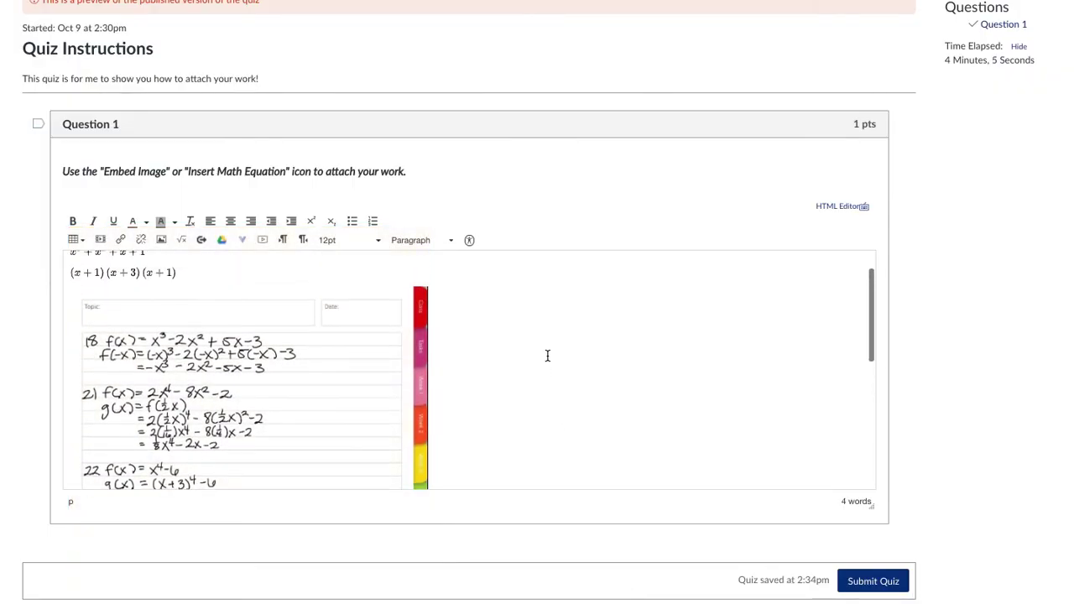
{"action": "scroll", "coordinate": [547, 356], "scroll_direction": "up", "scroll_amount": 1}
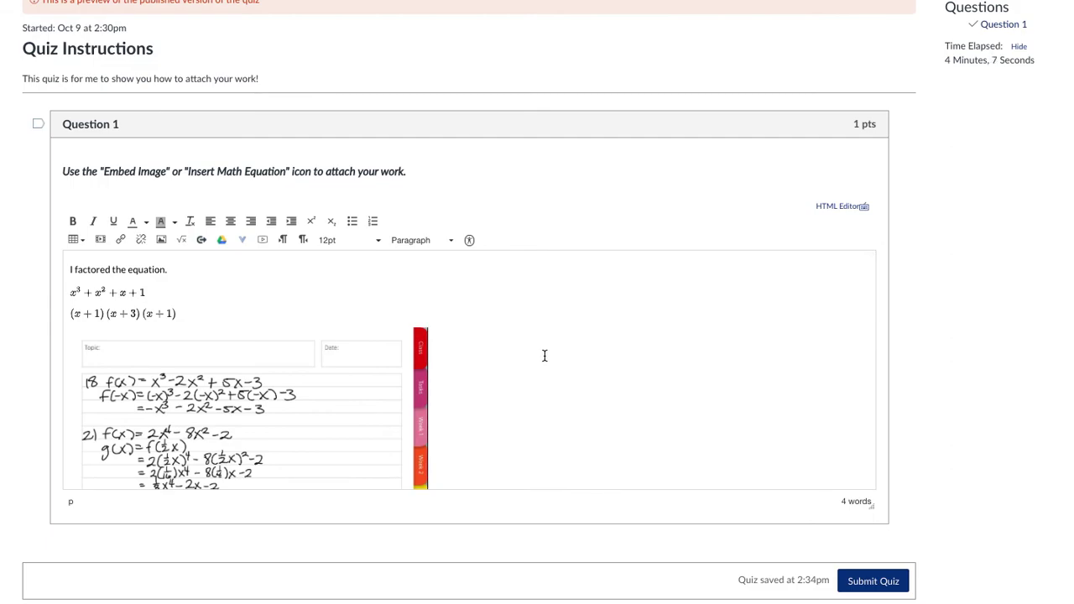
{"action": "scroll", "coordinate": [381, 406], "scroll_direction": "down", "scroll_amount": 3}
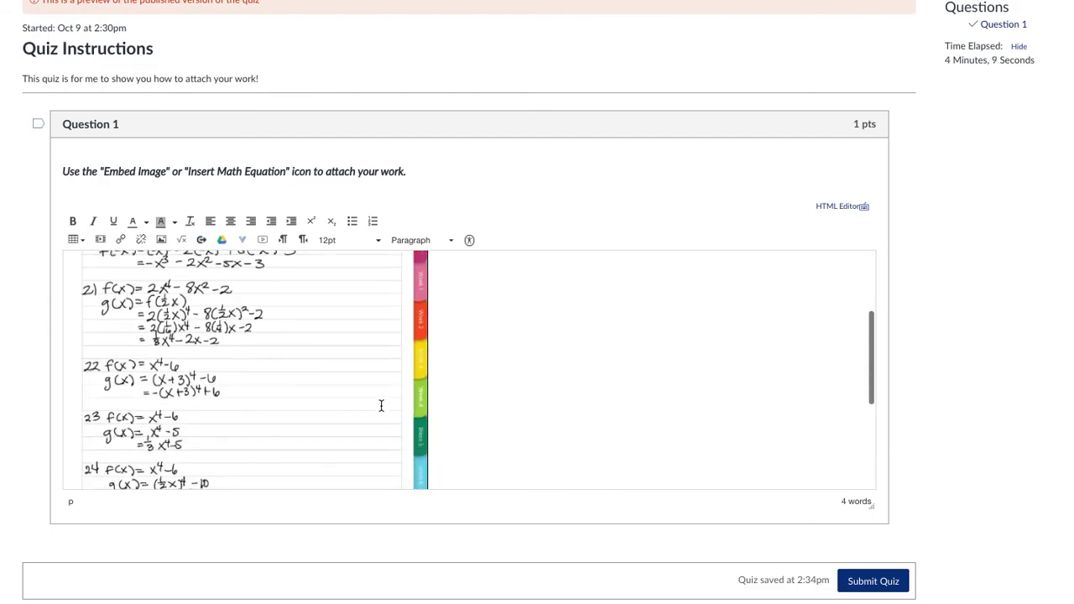
{"action": "scroll", "coordinate": [381, 406], "scroll_direction": "down", "scroll_amount": 3}
{"action": "scroll", "coordinate": [381, 406], "scroll_direction": "down", "scroll_amount": 1}
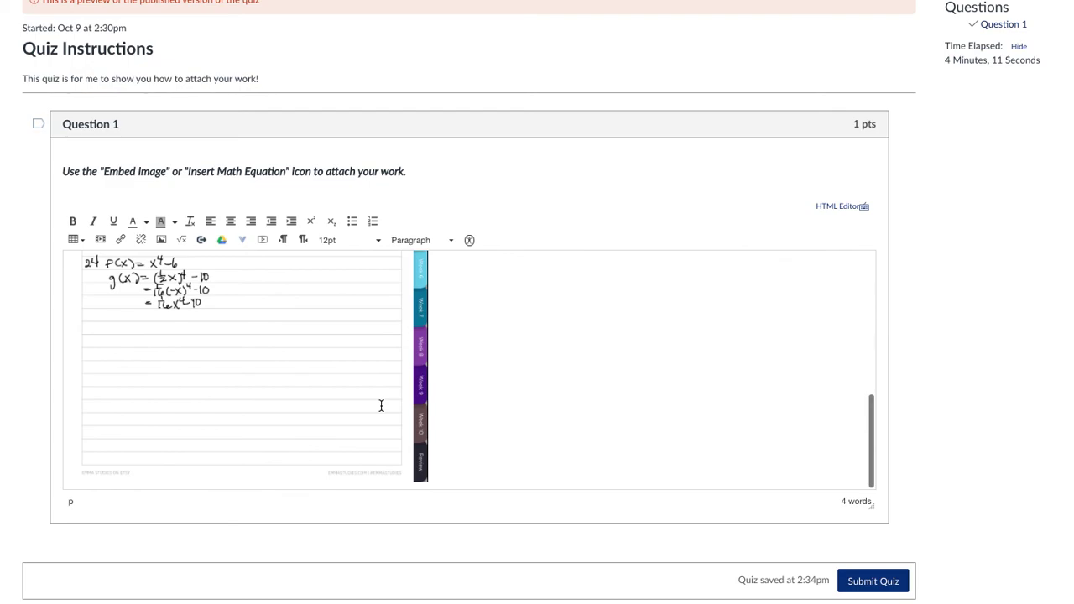
{"action": "scroll", "coordinate": [381, 406], "scroll_direction": "down", "scroll_amount": 1}
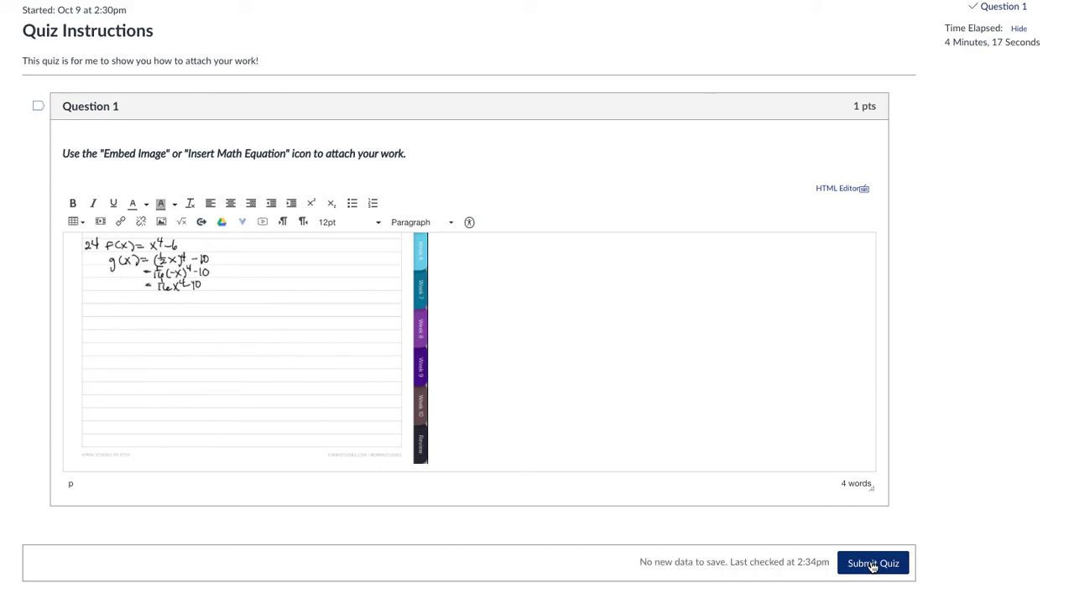
{"action": "left_click", "coordinate": [873, 564]}
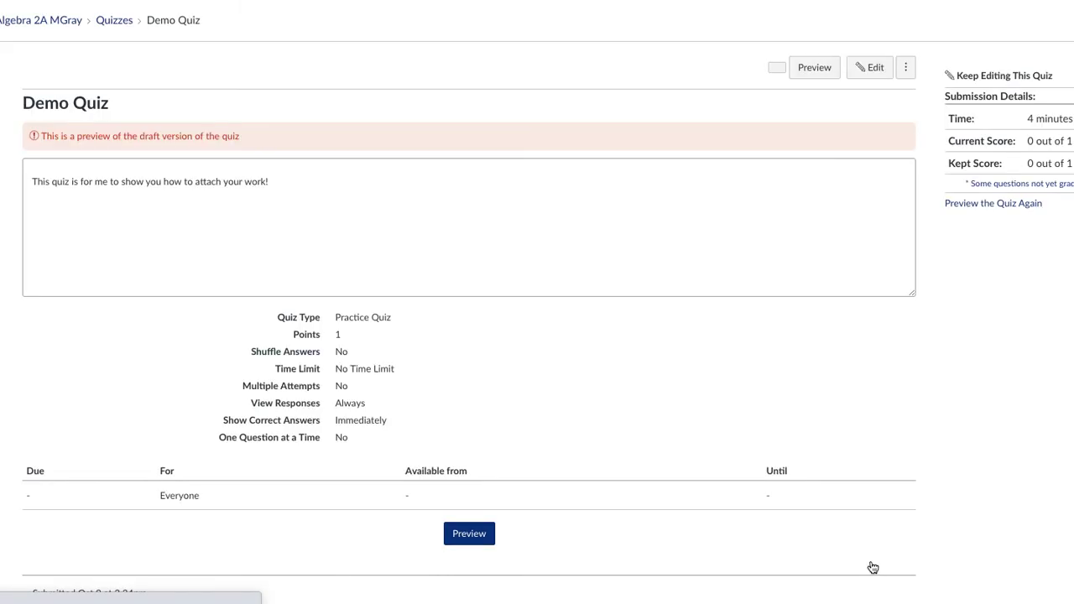